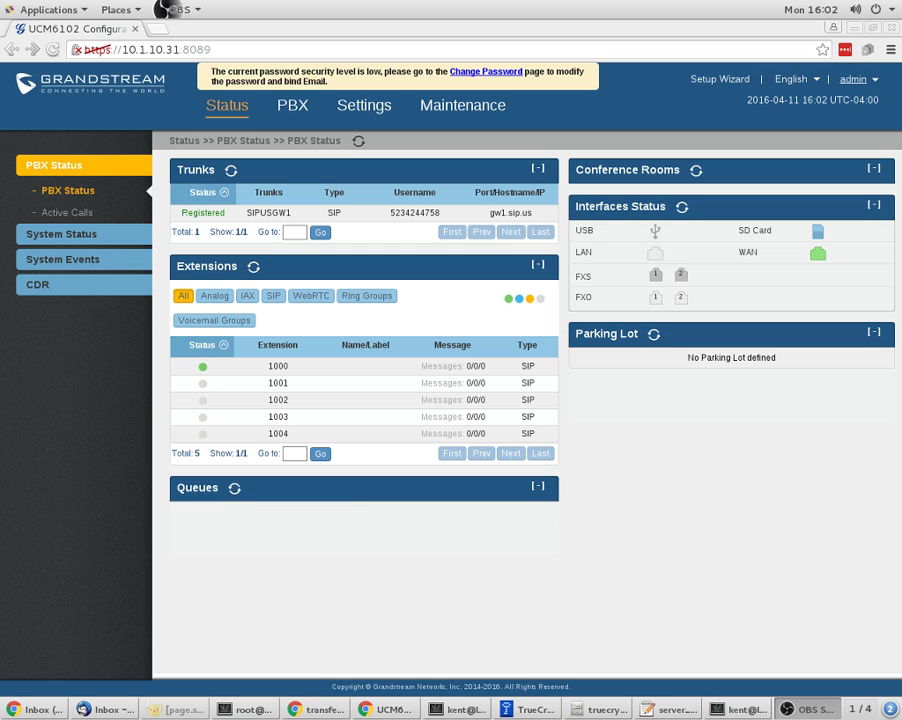
Step: Switch from the status overview to the PBX section, landing on the extensions list 1000–1004
left_click(45, 284)
left_click(292, 106)
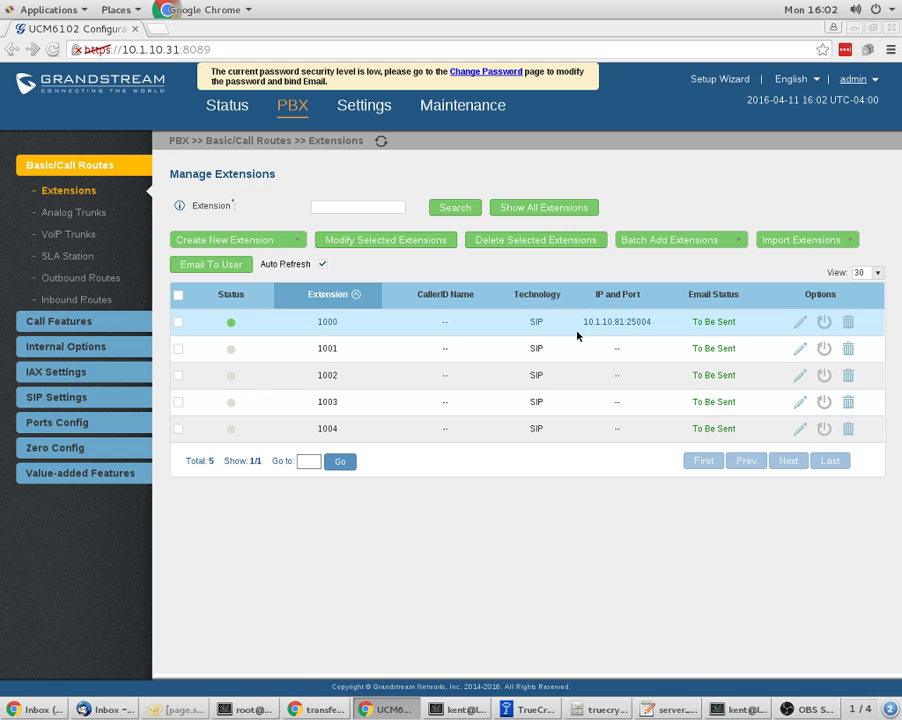
Step: Open trunk SIPUSGW1 and check its provider name, gw1.sip.us host, registration username and AuthID
left_click(52, 234)
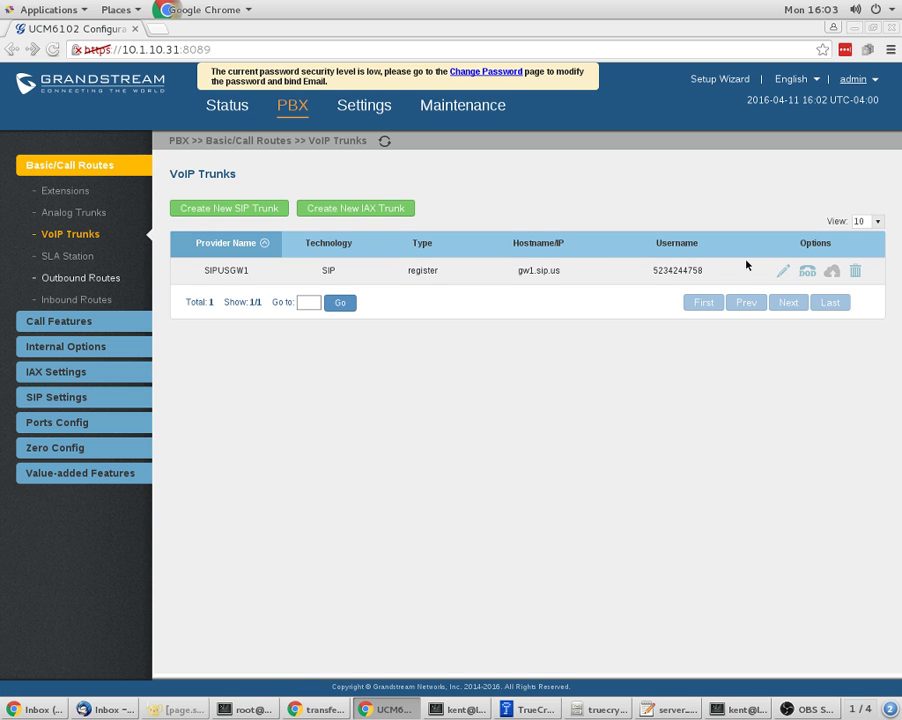
left_click(783, 273)
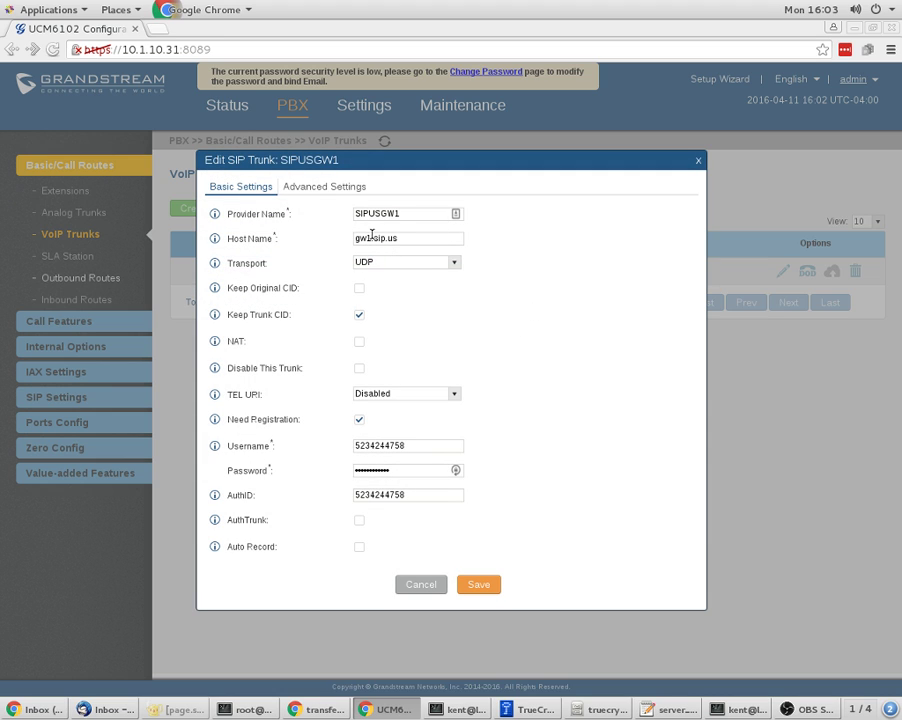
left_click_drag(408, 213, 342, 203)
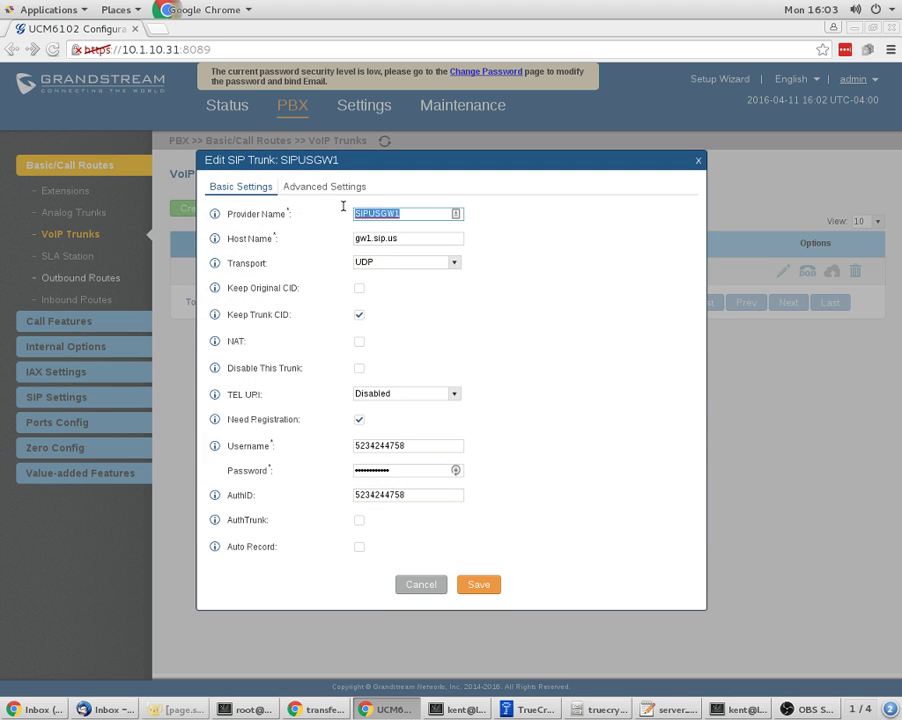
left_click(424, 238)
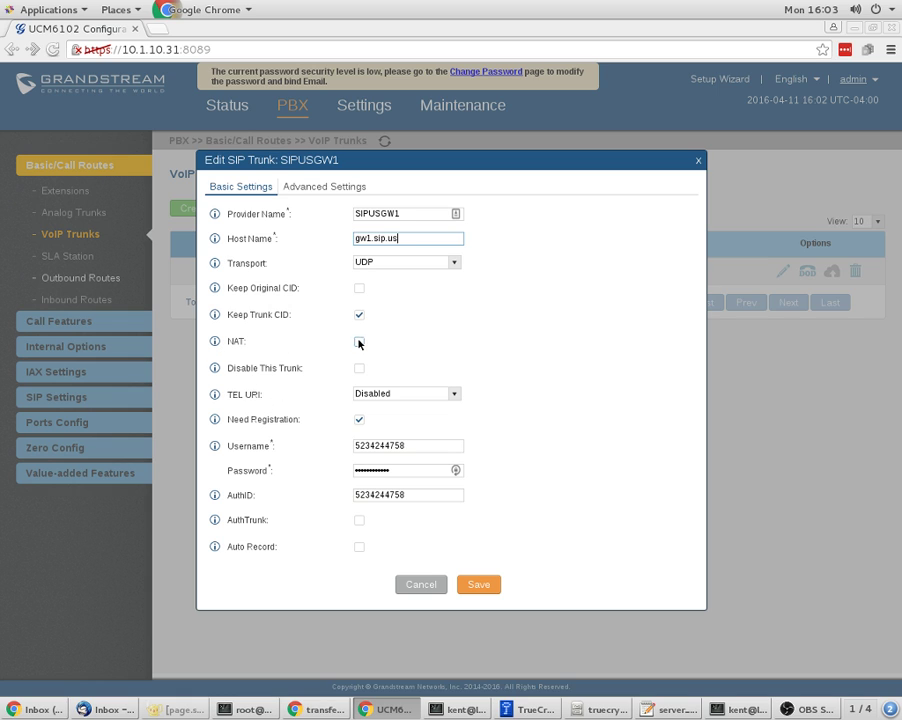
mouse_move(215, 342)
left_click_drag(431, 447, 327, 447)
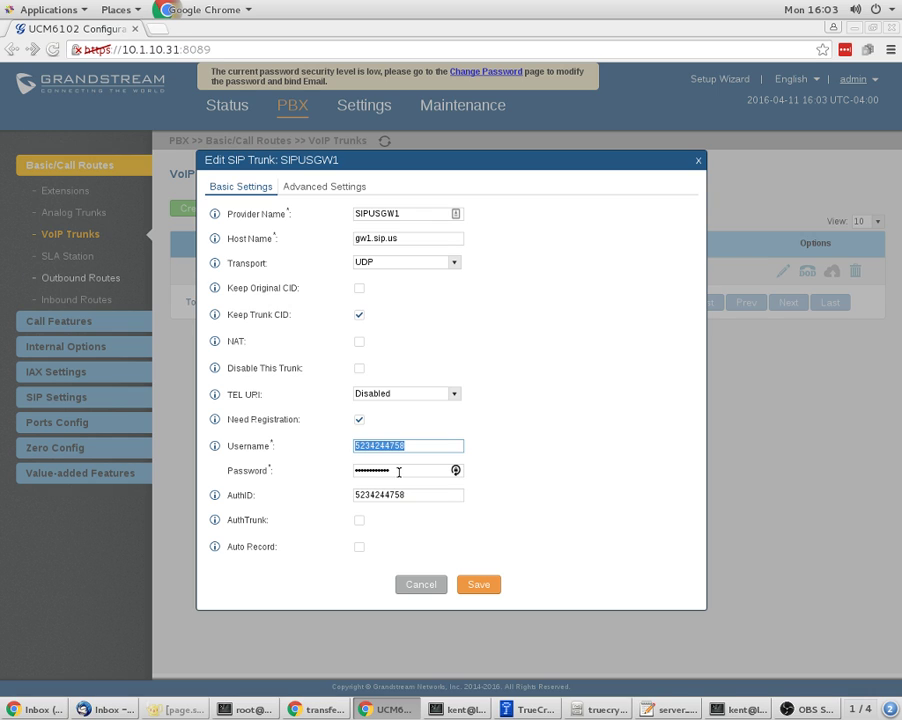
left_click_drag(416, 497, 312, 496)
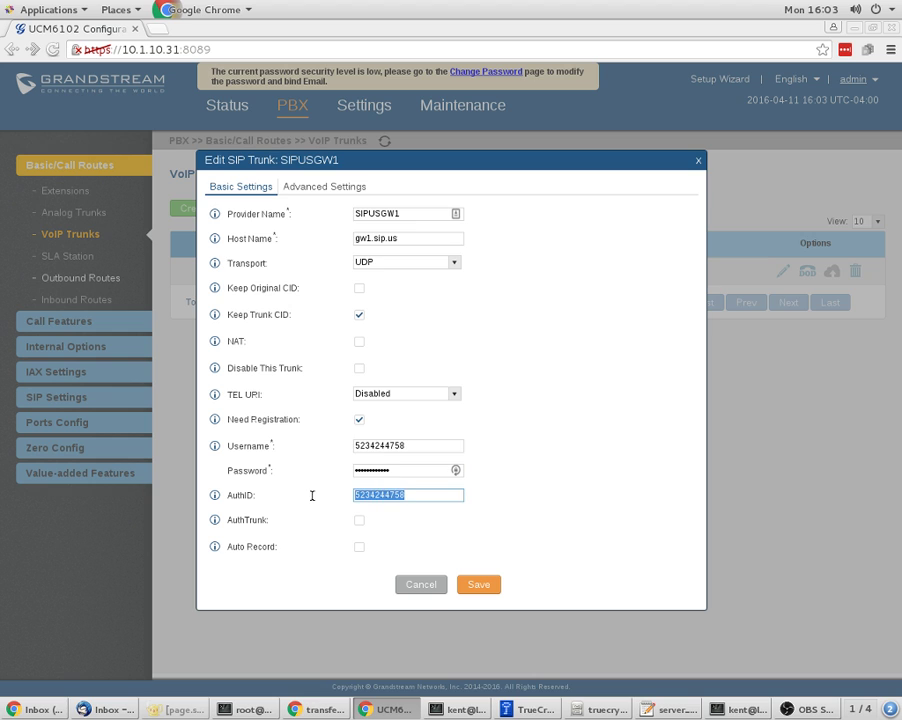
Step: Check SIPUSGW1's advanced settings: From Domain gw1.sip.us, From User and qualify frequency 60. Cancel without saving
left_click(322, 187)
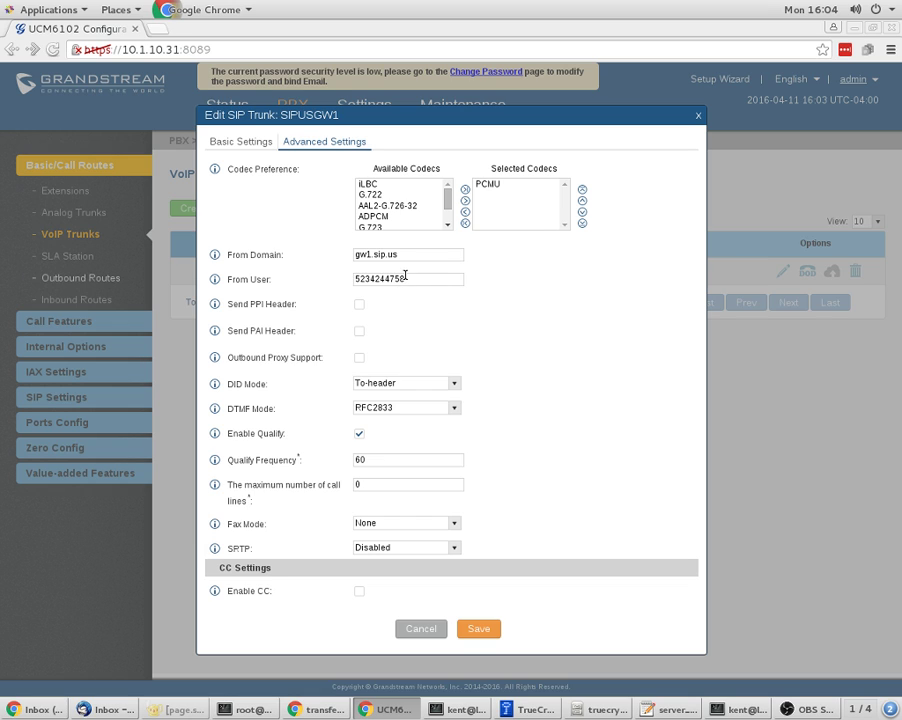
left_click_drag(405, 254, 338, 258)
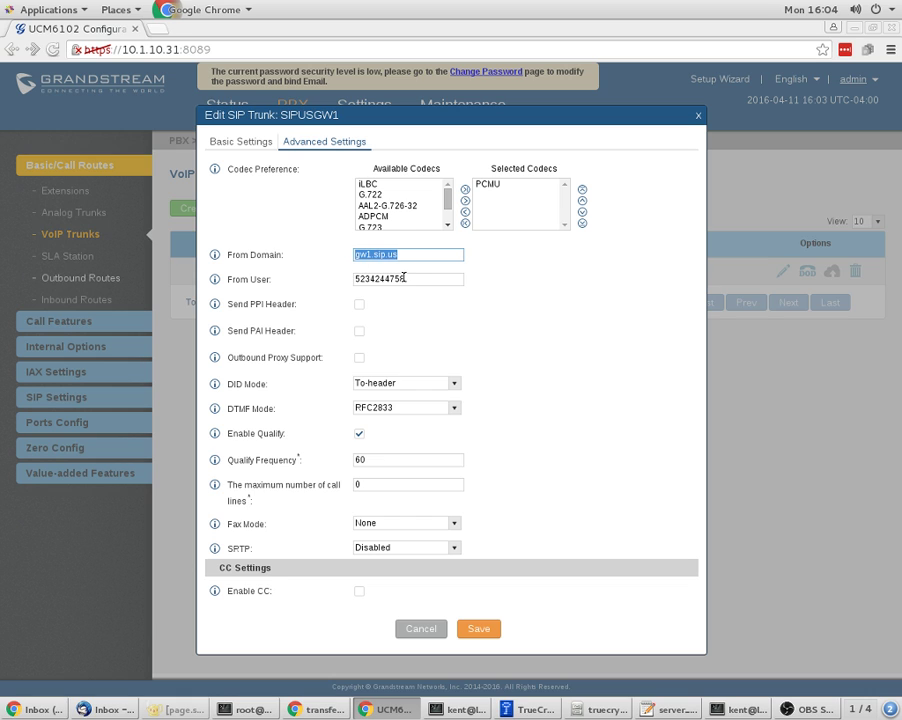
left_click_drag(415, 279, 330, 279)
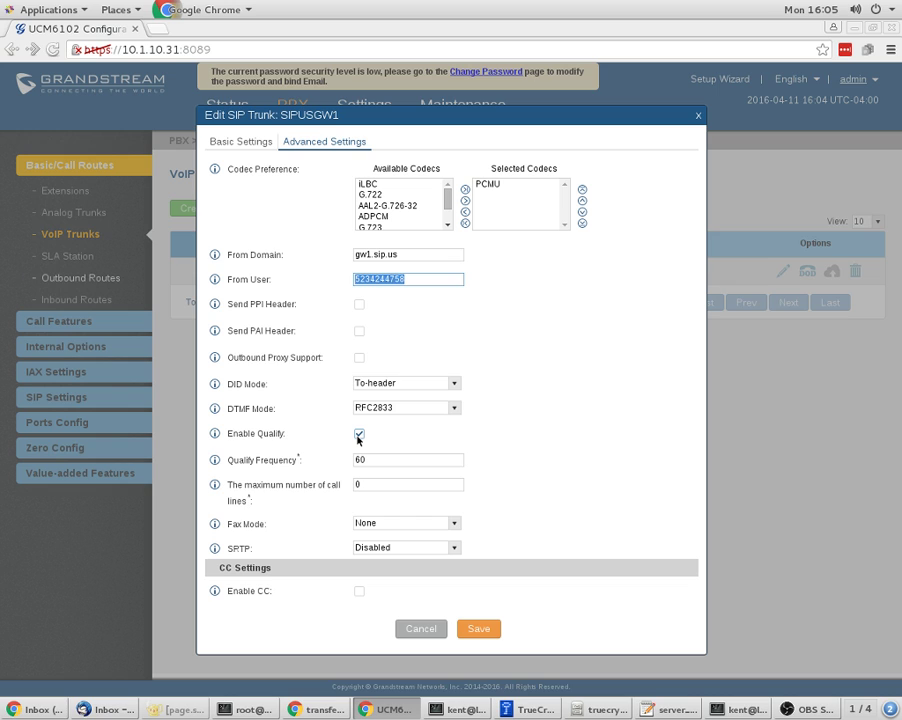
left_click(378, 459)
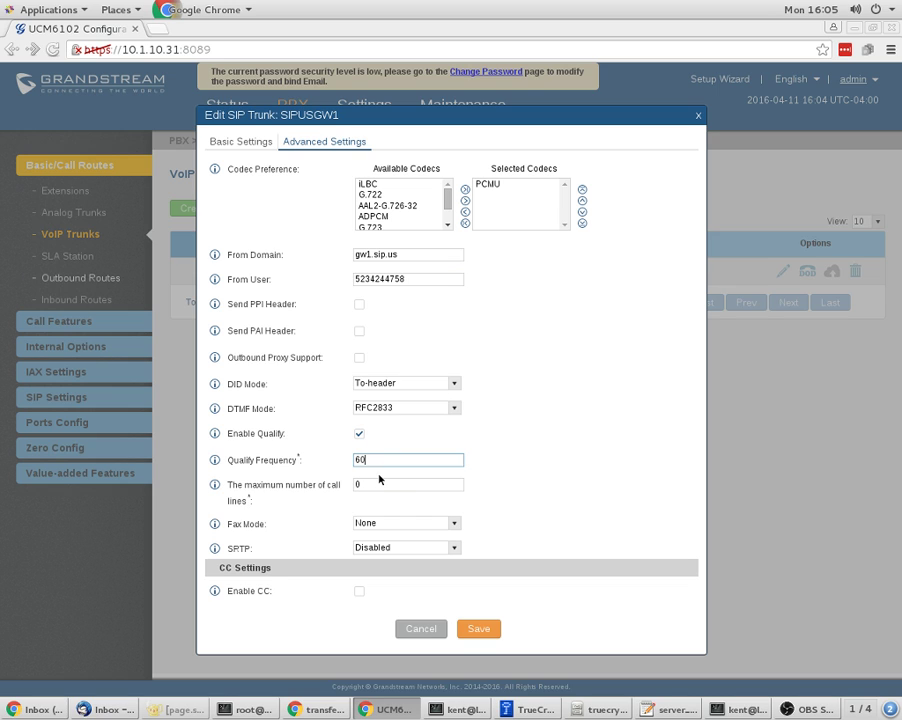
key("Tab")
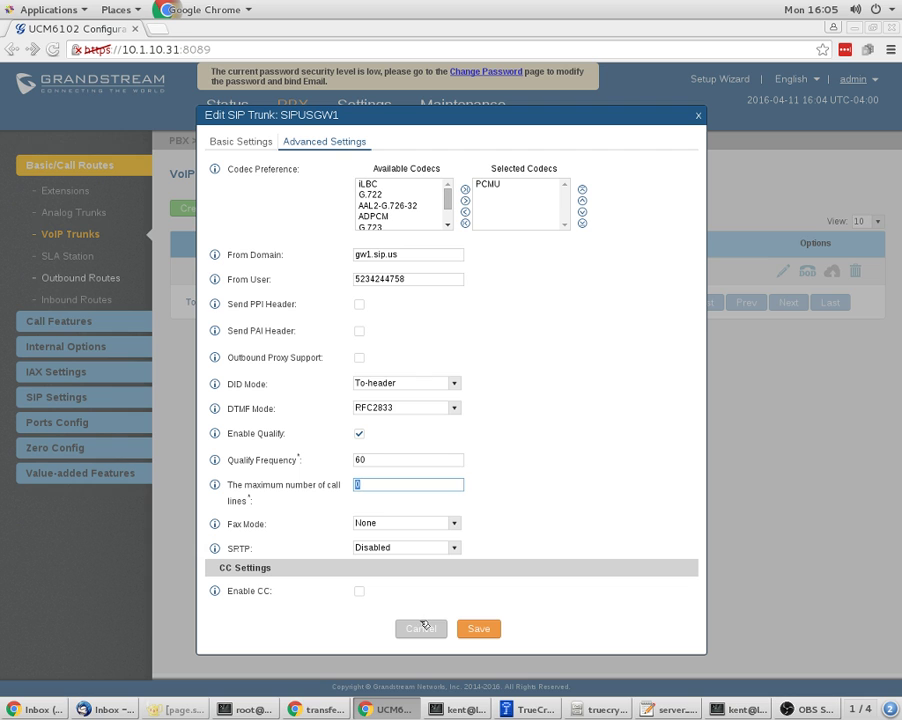
left_click(419, 626)
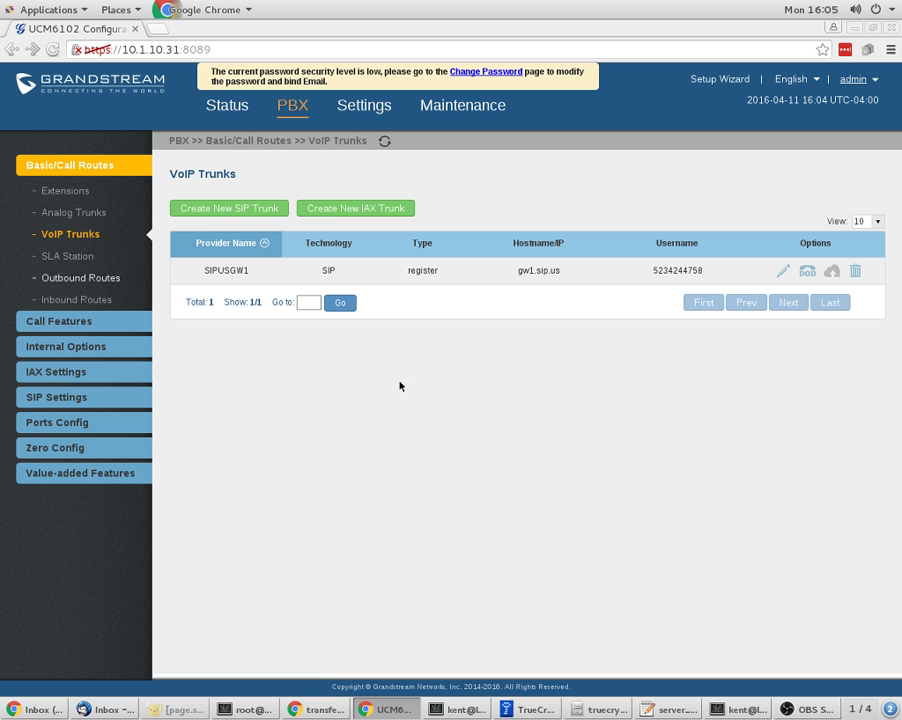
Step: Open the USDialing outbound rule (_1NXXNXXXXXX) to confirm it uses trunk SIPUSGW1 with strip 0
left_click(82, 281)
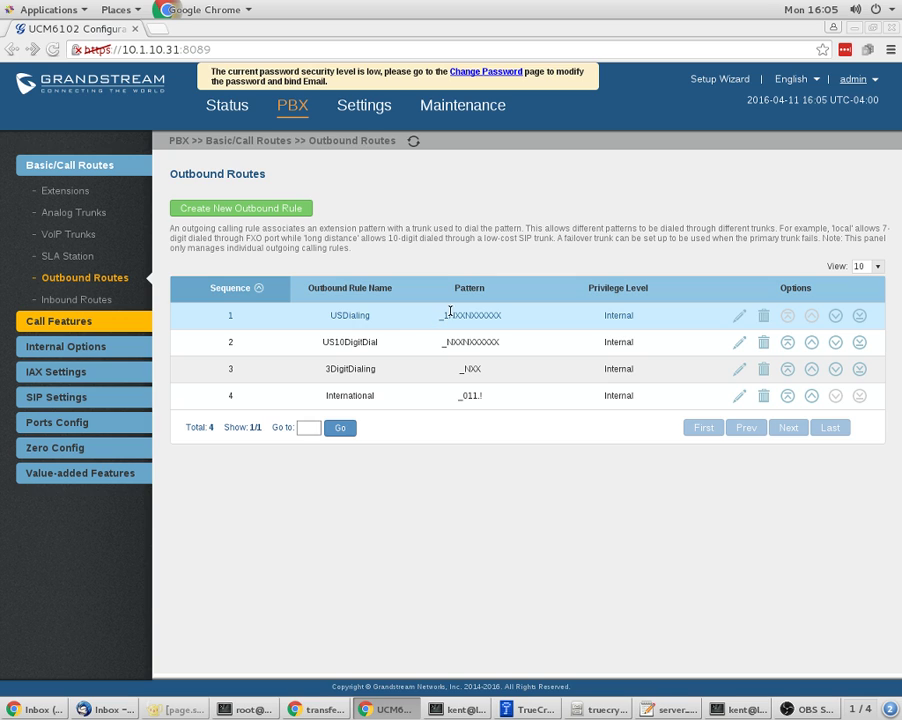
left_click_drag(446, 318, 507, 315)
left_click(739, 316)
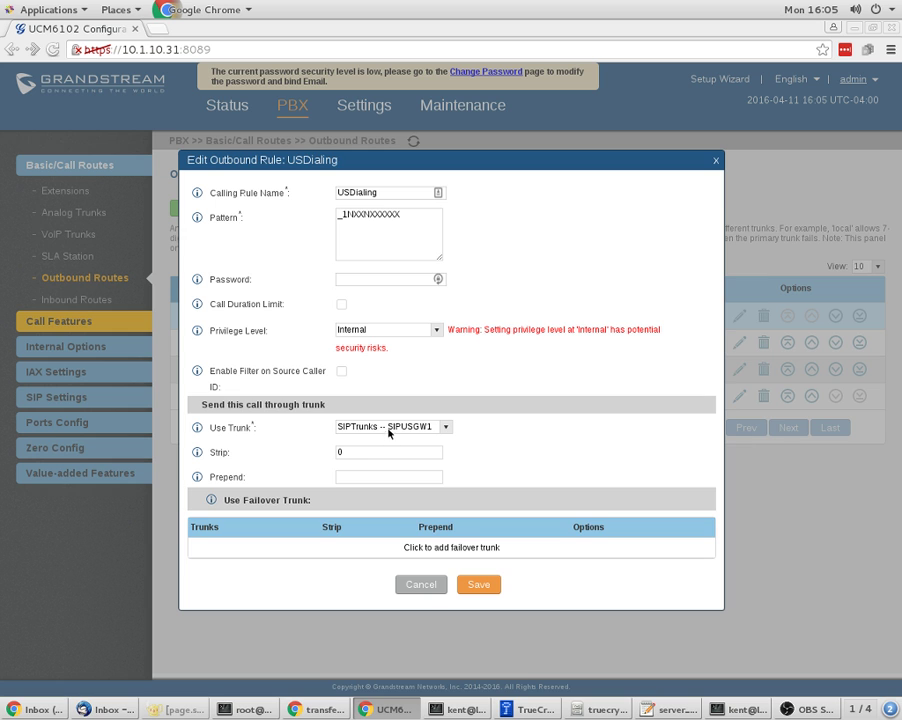
Step: Close USDialing unchanged and open the US10DigitDial rule to check its dial pattern
left_click(419, 587)
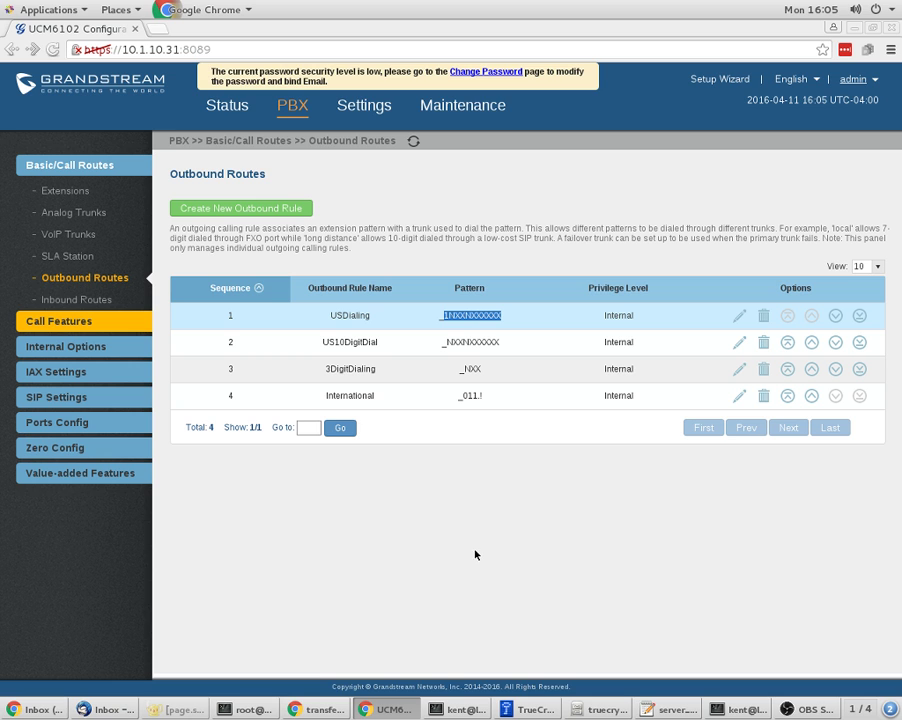
left_click(740, 344)
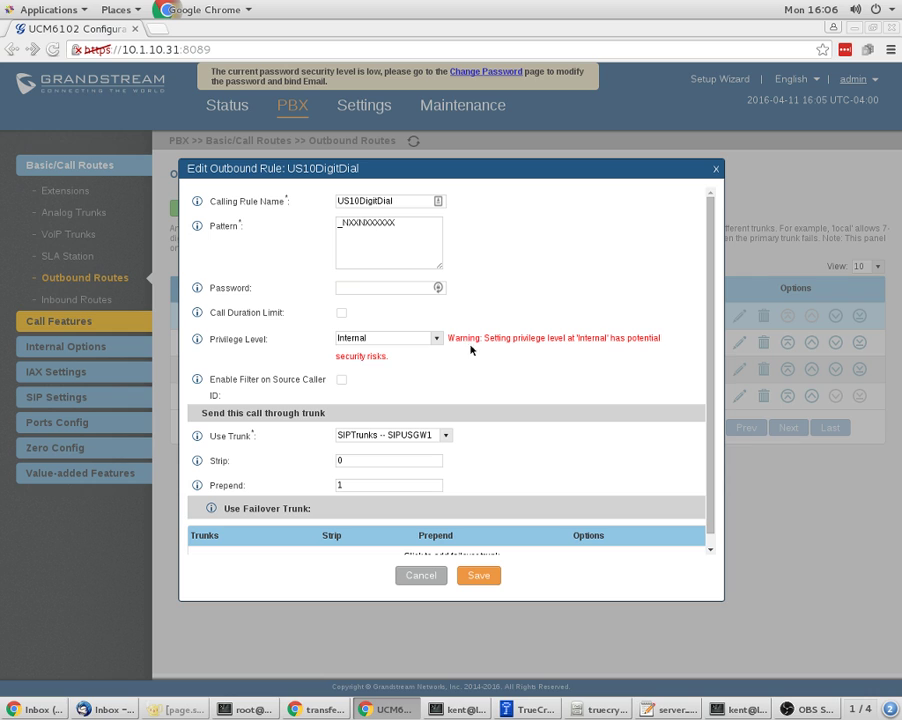
left_click_drag(343, 226, 398, 224)
left_click(413, 226)
Step: Check US10DigitDial's prepended digit 1 and pattern _NXXNXXXXXX, then cancel without changes
double_click(348, 485)
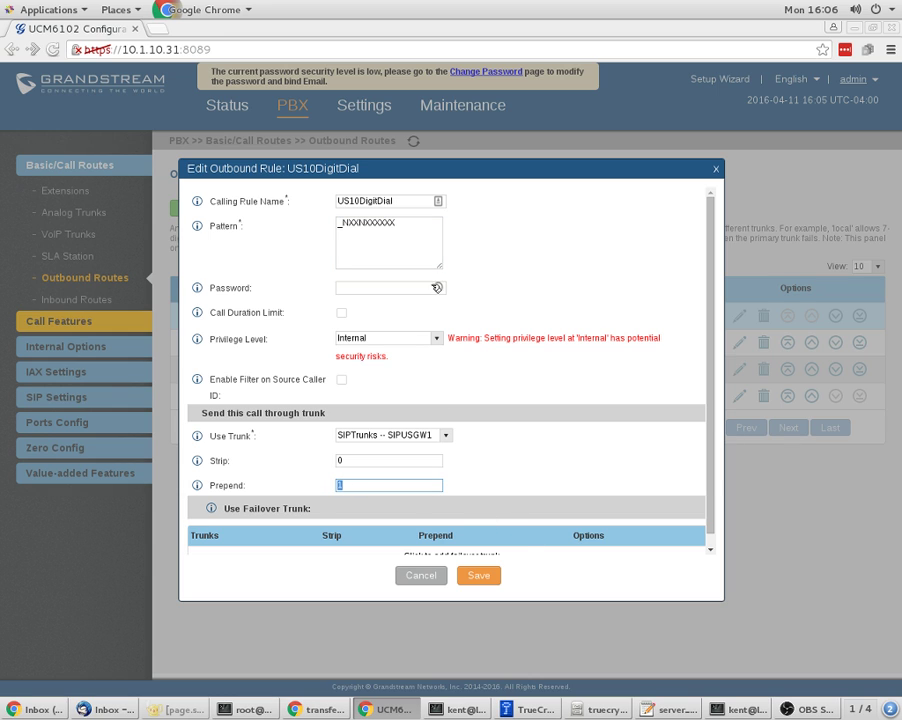
double_click(340, 222)
key("End")
left_click_drag(396, 223, 343, 223)
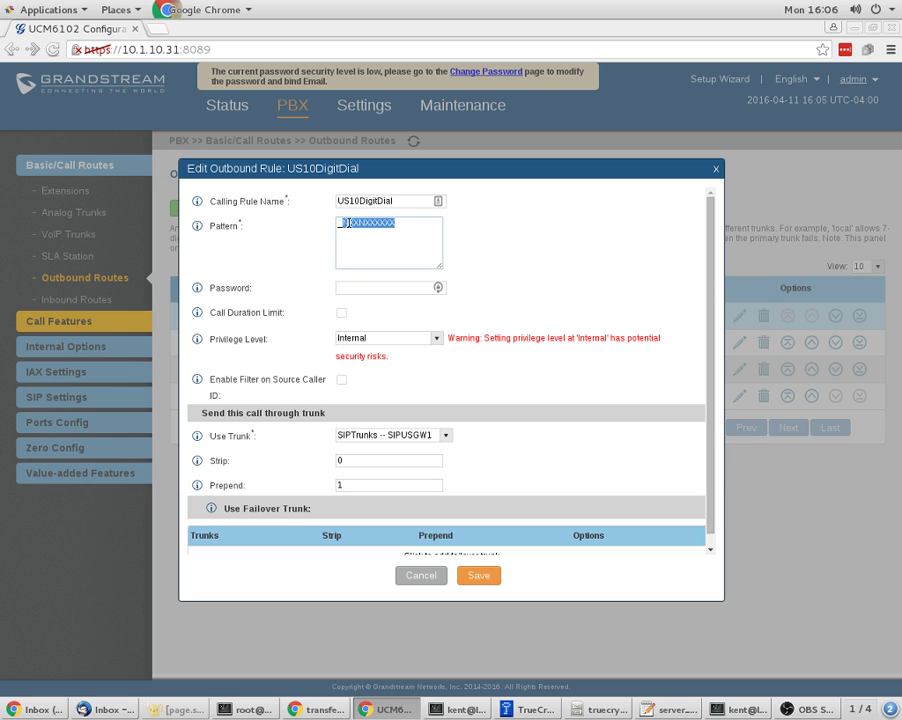
scroll(554, 493, "down", 1)
left_click(418, 577)
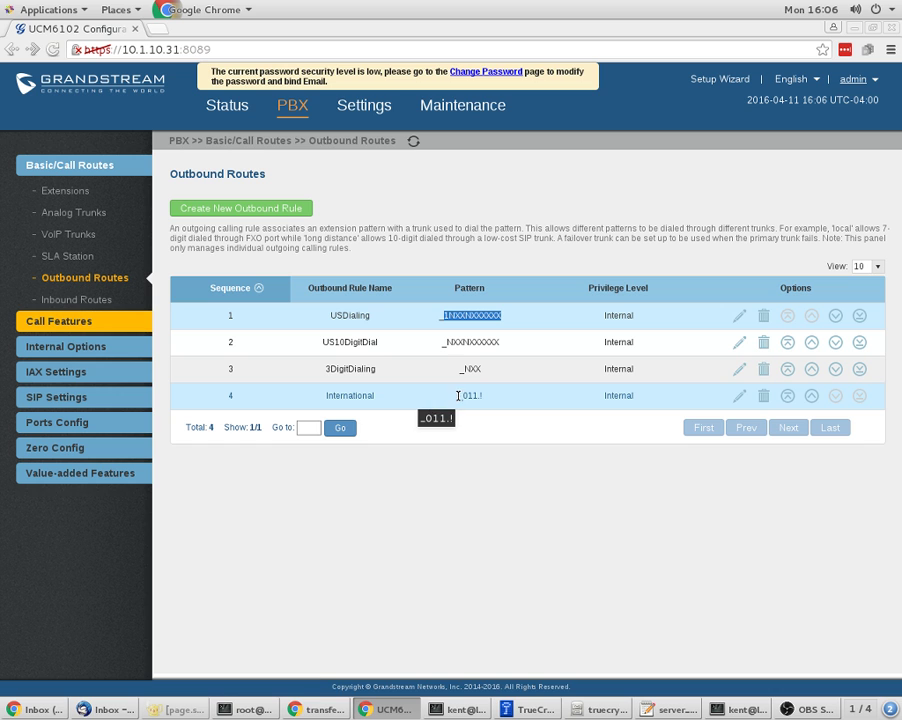
Step: Inspect the International rule (_011.!) and its Strip value 3, then cancel unchanged
left_click_drag(458, 397, 466, 397)
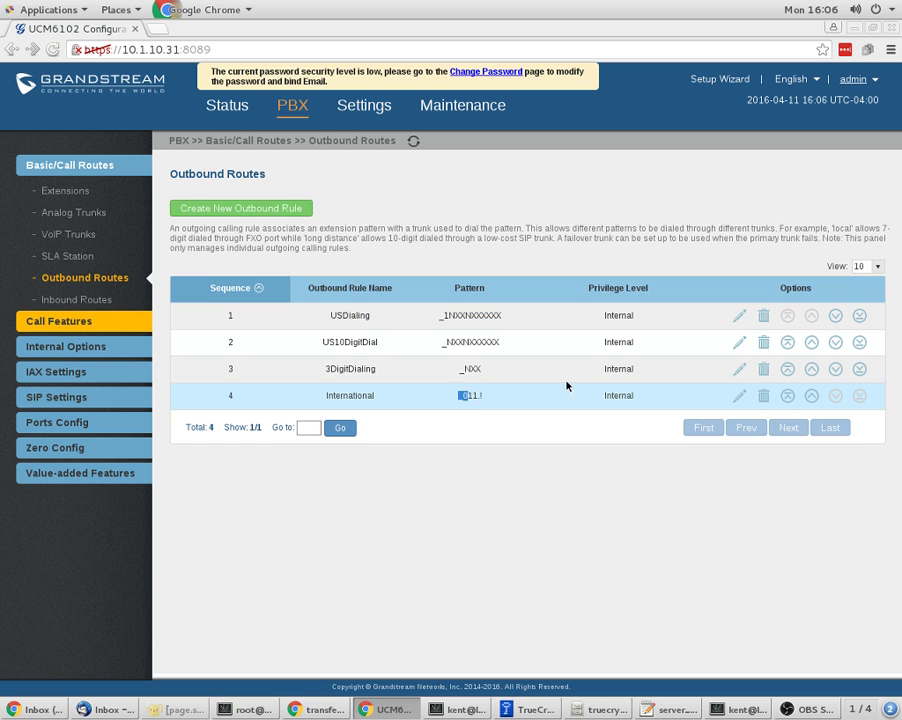
left_click(732, 395)
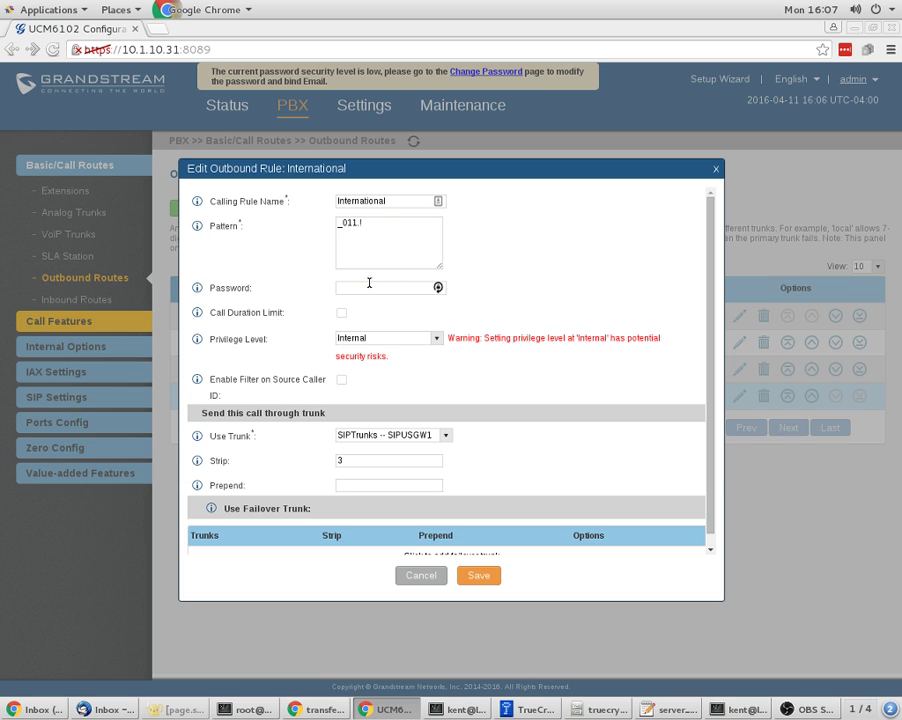
left_click_drag(364, 461, 321, 460)
left_click(410, 580)
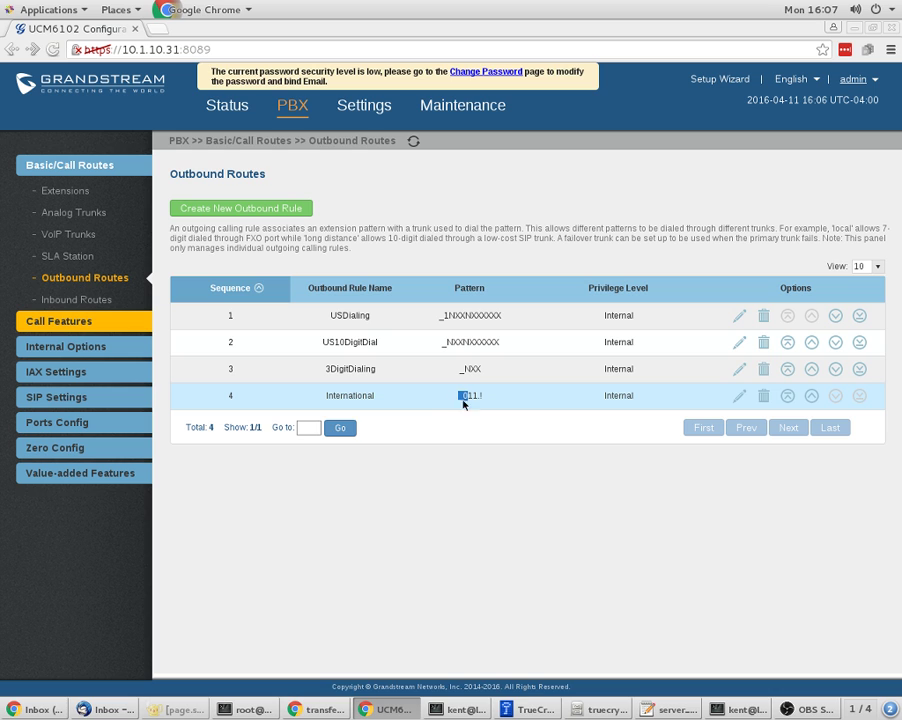
left_click(66, 299)
mouse_move(89, 318)
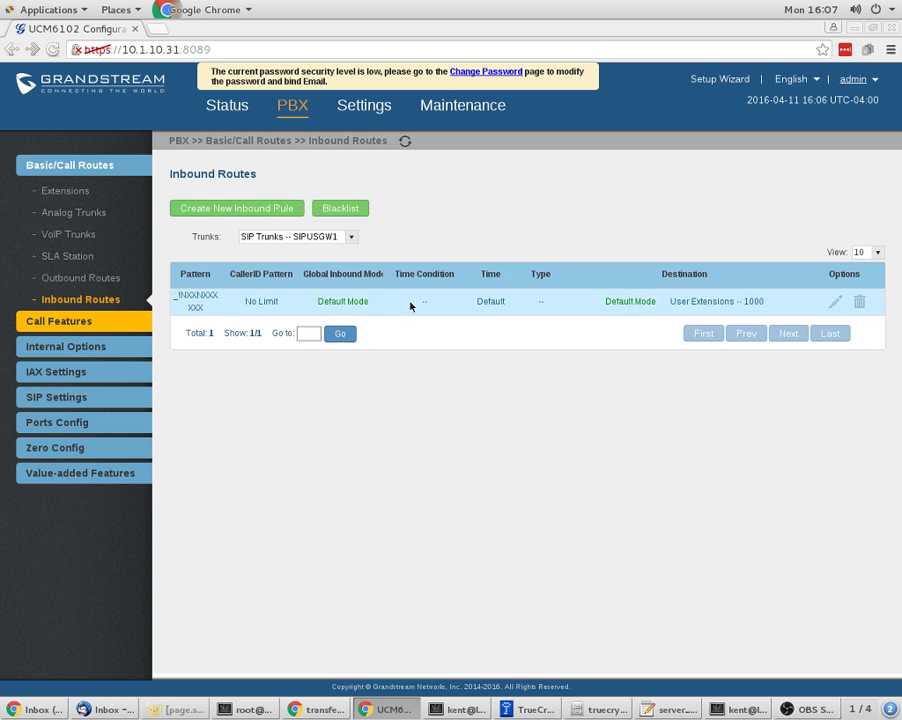
left_click(836, 303)
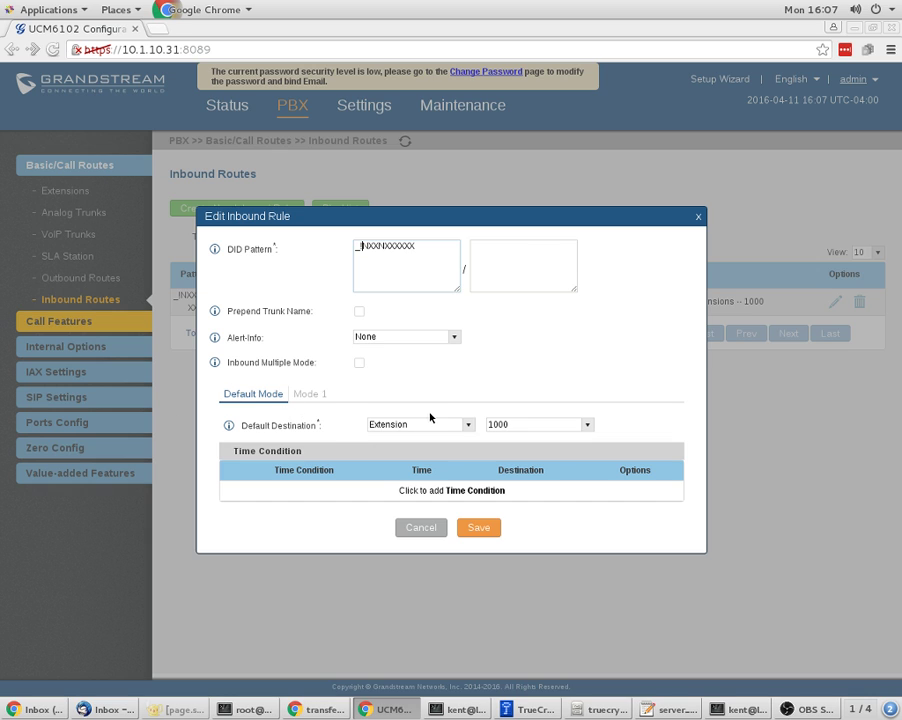
left_click(417, 526)
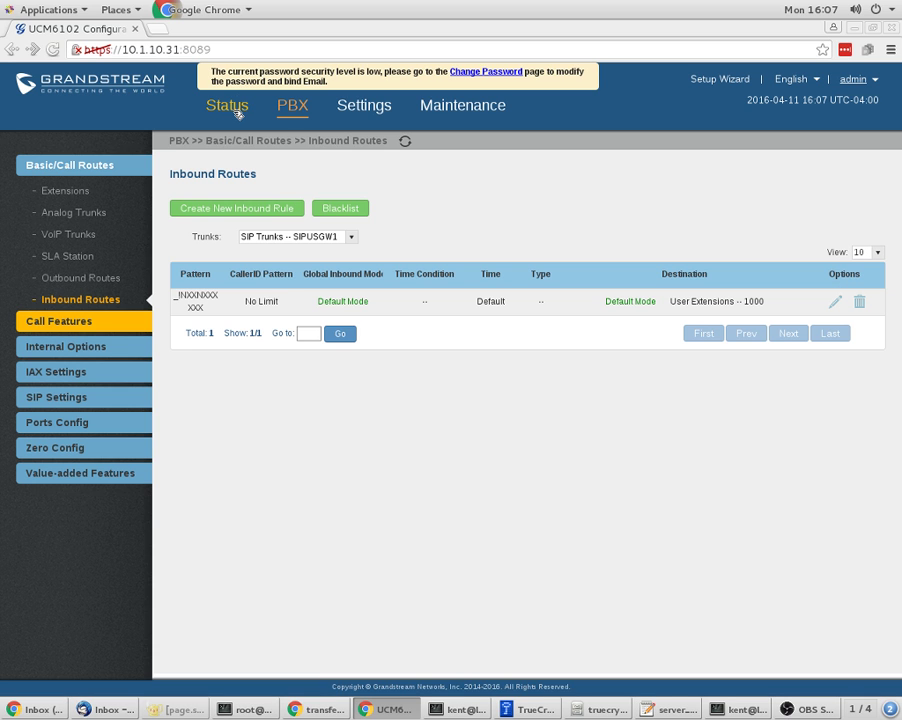
Step: Confirm on PBX Status that trunk SIPUSGW1 is registered, then go back to the PBX section
left_click(227, 105)
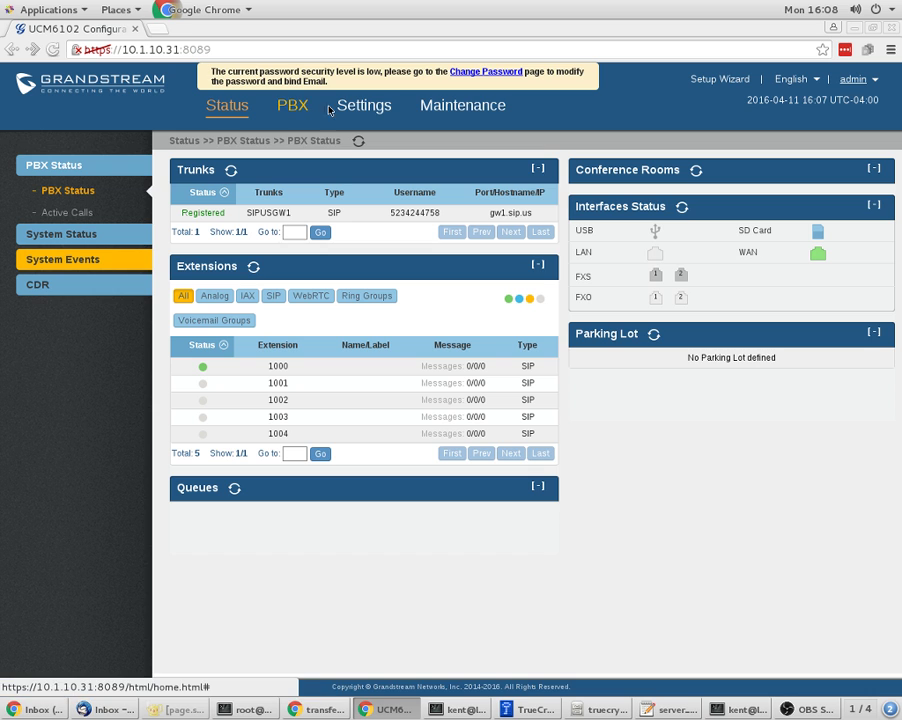
left_click(294, 107)
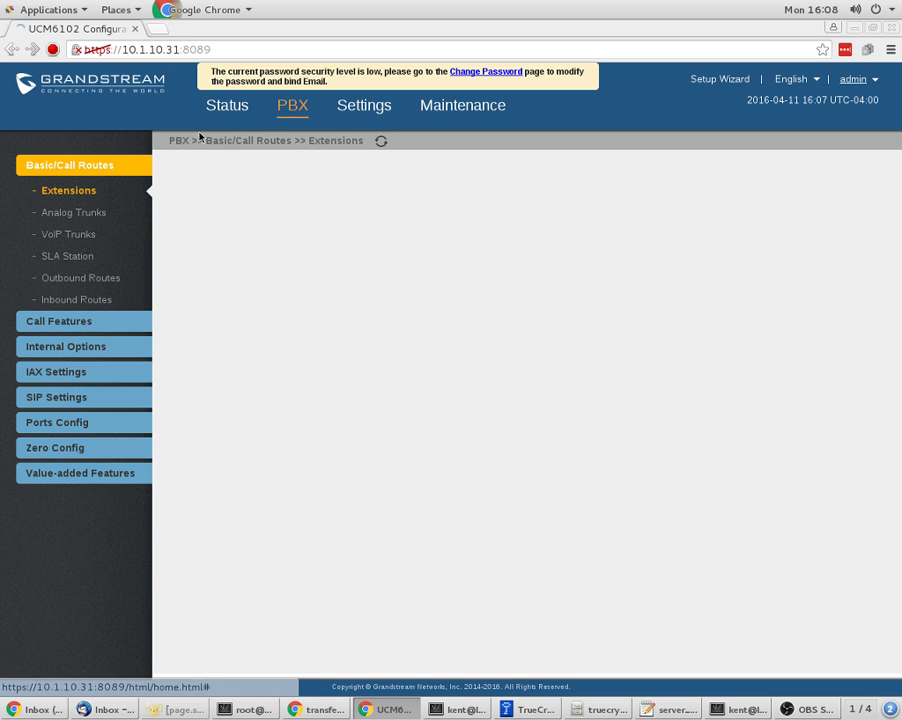
Step: Show the SIP NAT settings (TCP port 5060, TLS port 5061) and check External Host and Local Network Address
left_click(62, 397)
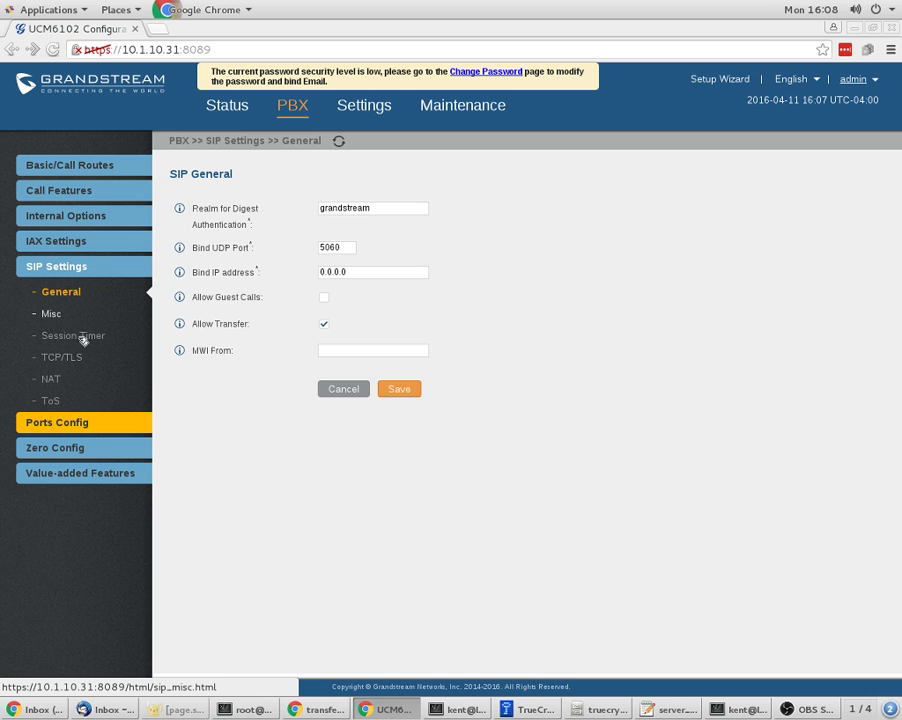
left_click(66, 376)
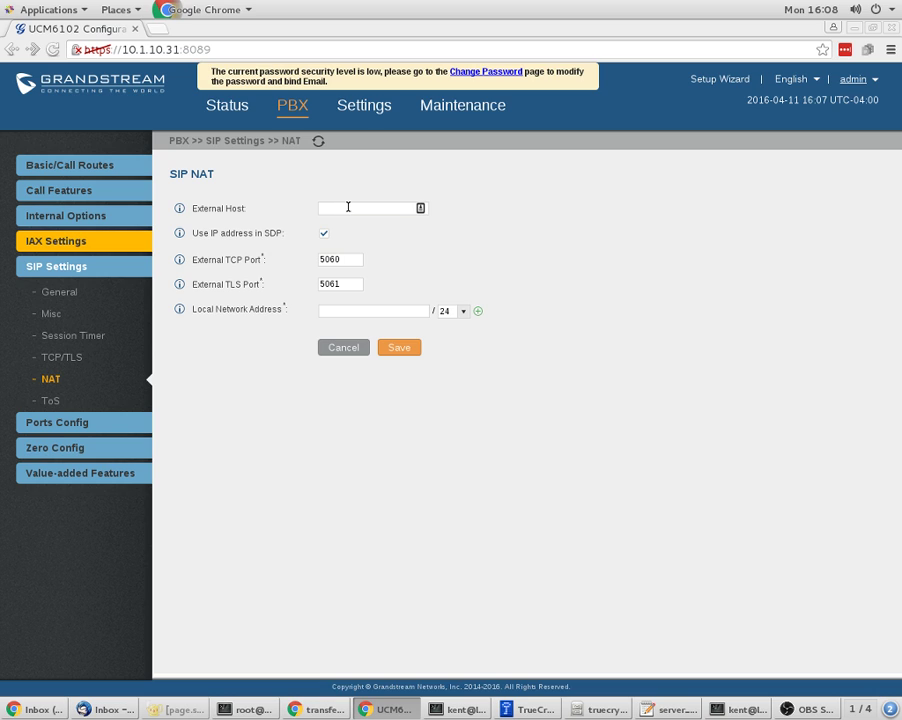
left_click(348, 207)
left_click(340, 311)
Step: Browse the SIP Misc, Session Timer, TCP/TLS and General pages, then switch to PBX Status
left_click(76, 315)
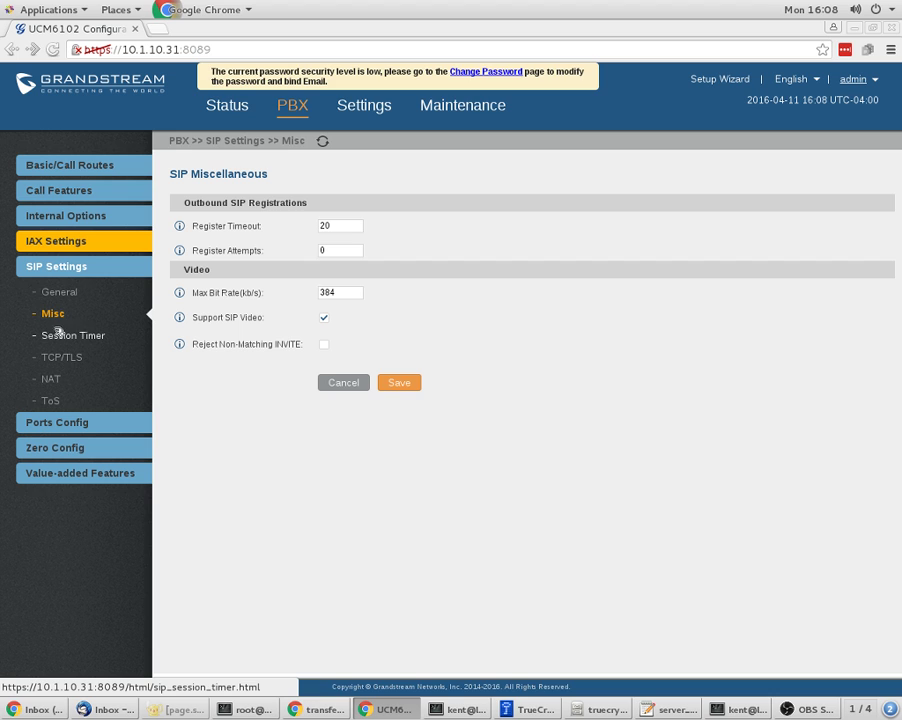
left_click(60, 335)
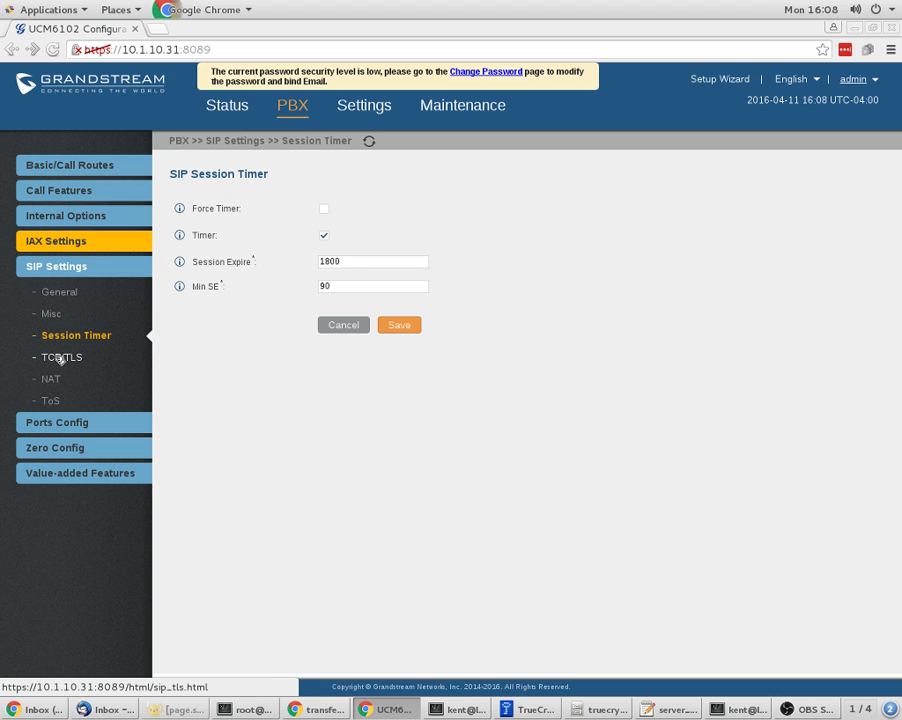
left_click(60, 358)
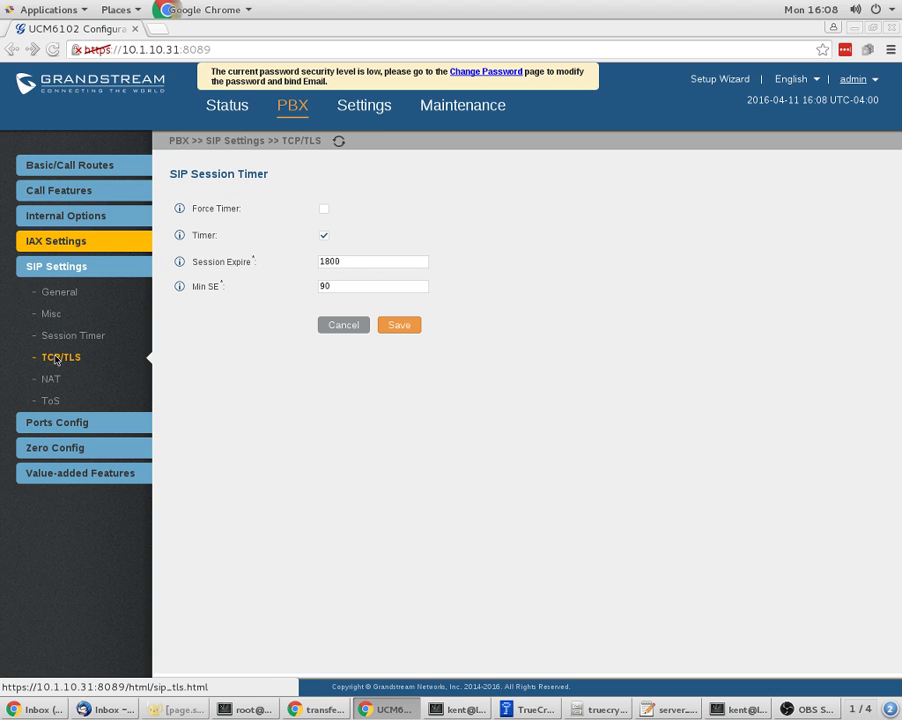
left_click(71, 297)
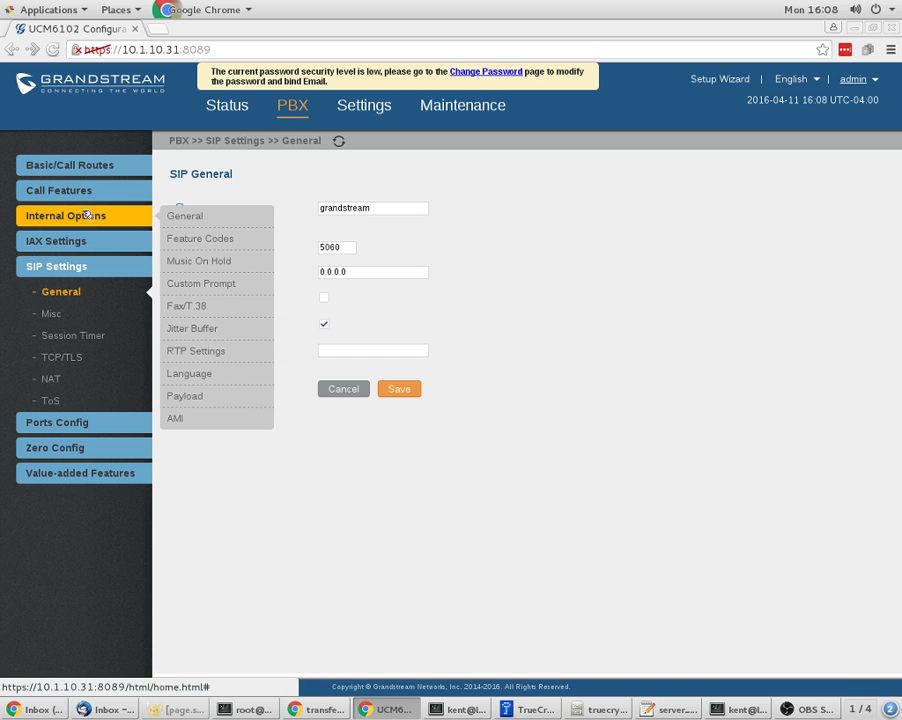
left_click(231, 108)
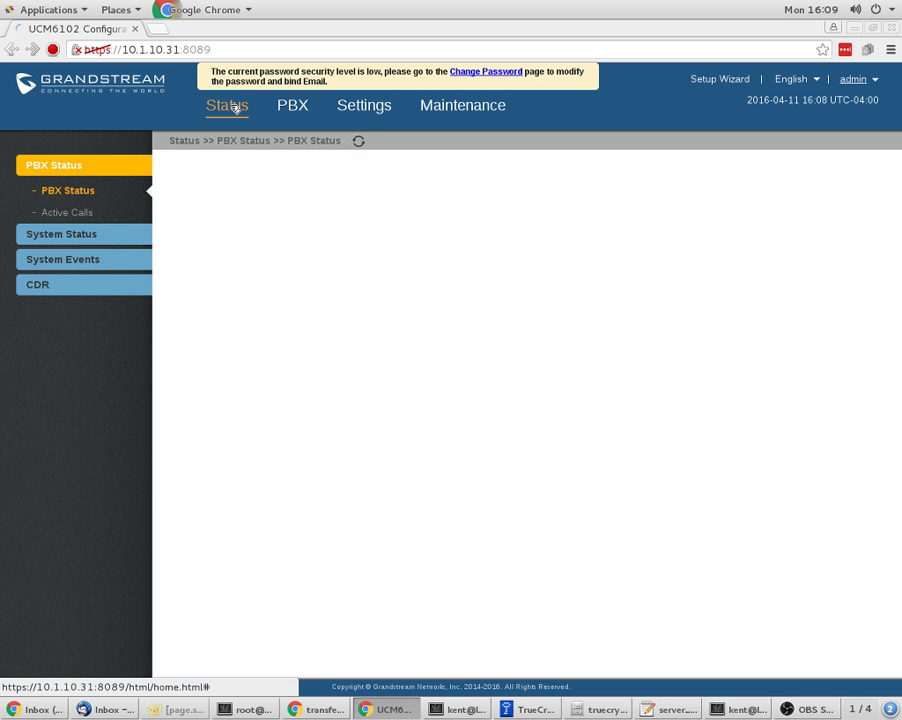